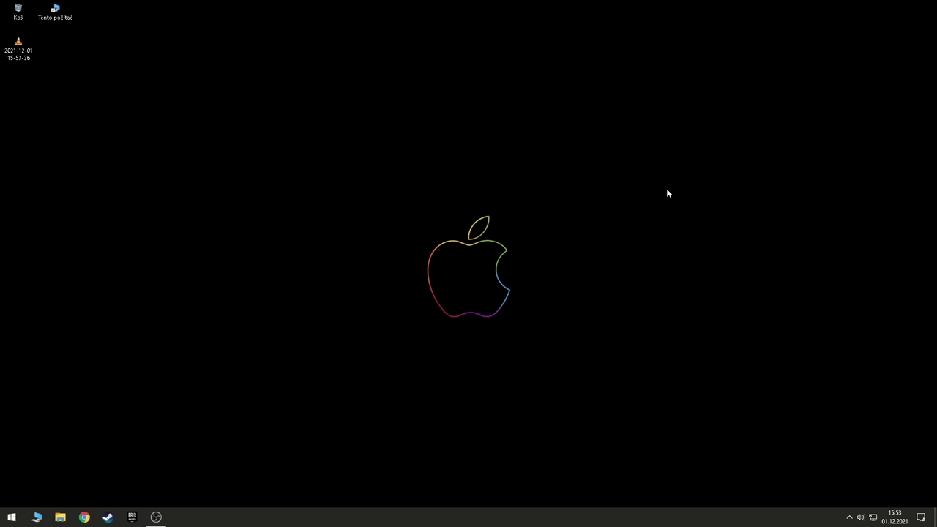
Open Windows Security and check the device performance and health report (Výkon a stav zařízení).
click(849, 517)
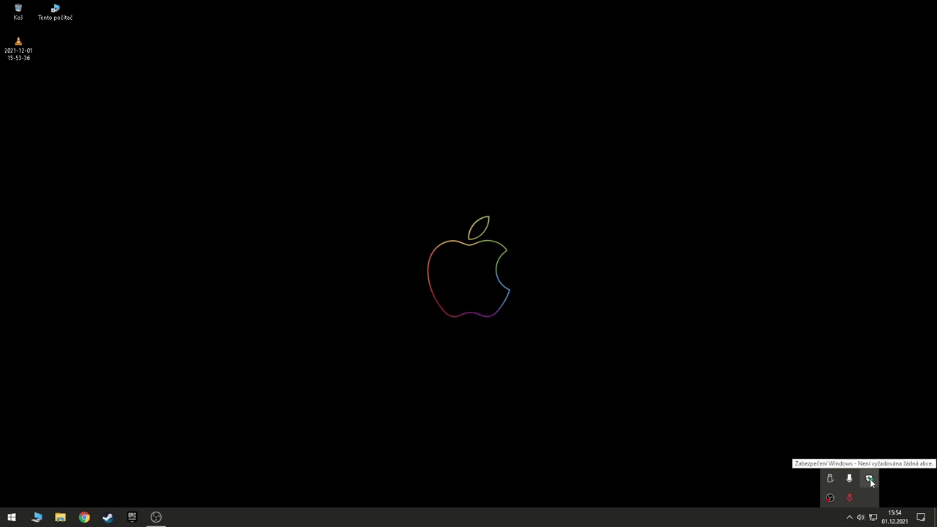
right_click(870, 481)
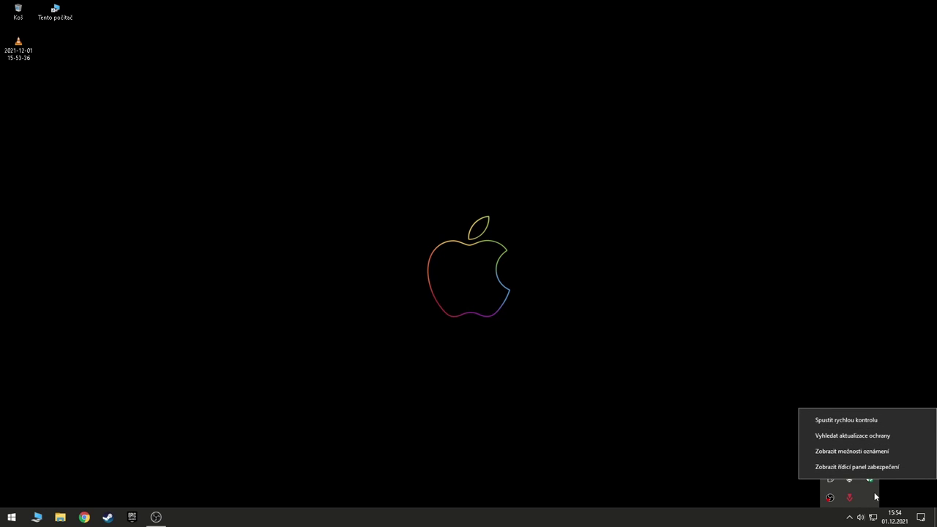
click(871, 479)
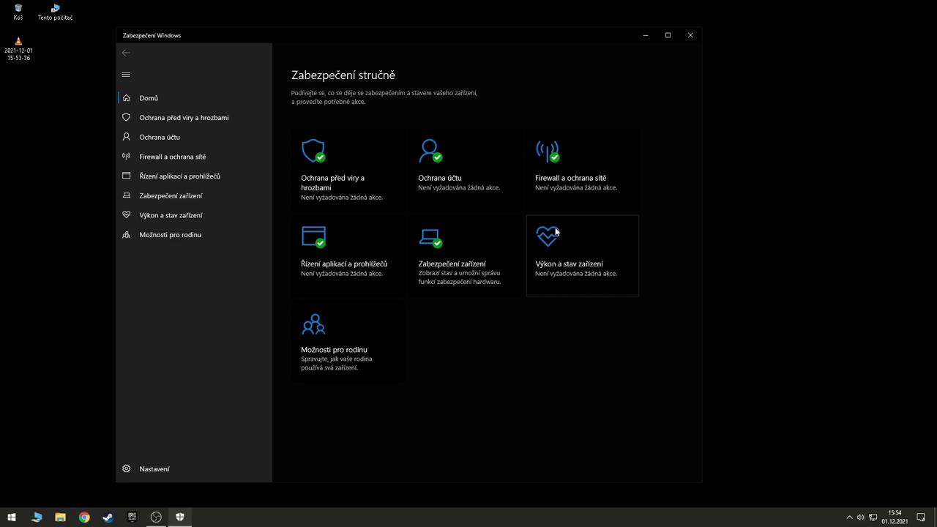
click(577, 260)
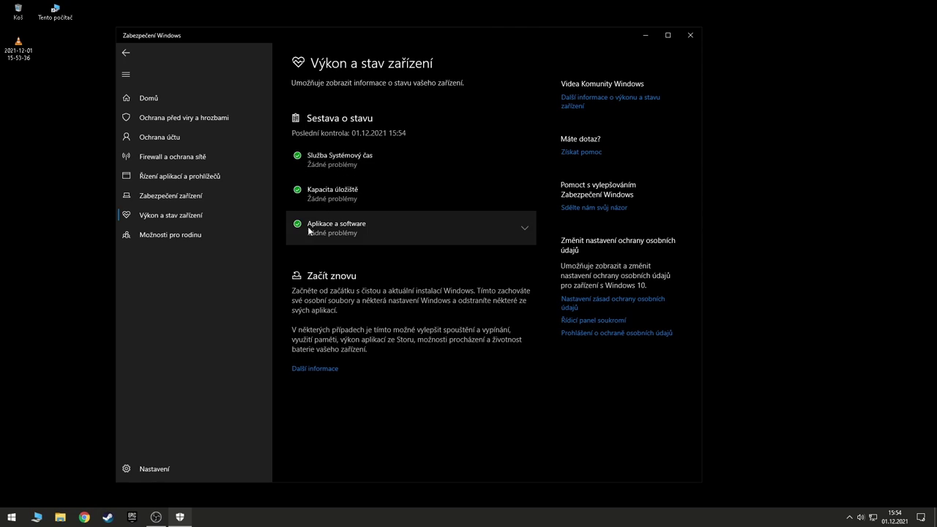
click(127, 54)
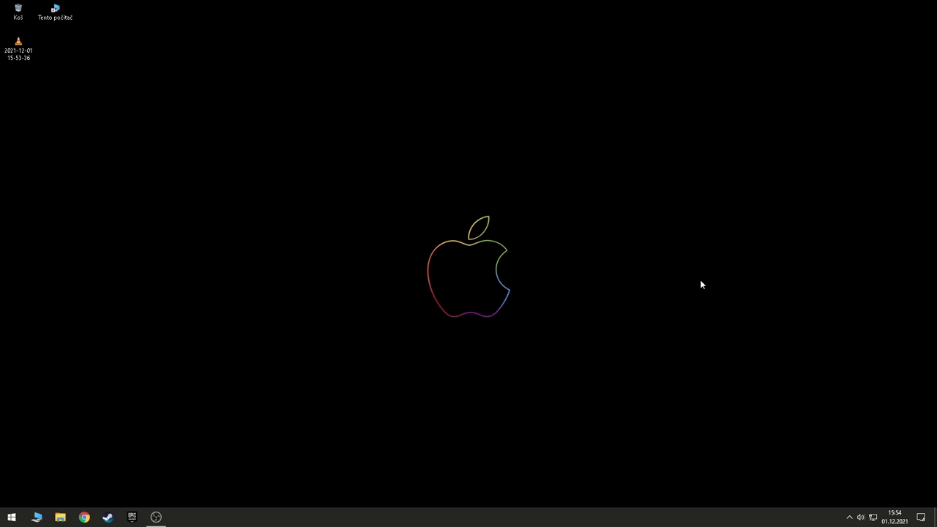
Review the scan options (Možnosti kontroly) under virus and threat protection in Windows Security, and close it.
click(850, 517)
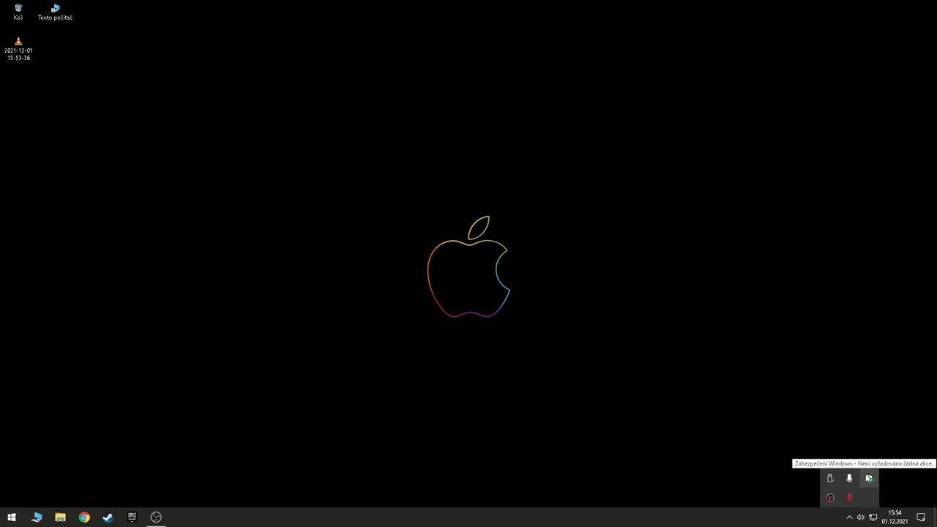
click(870, 479)
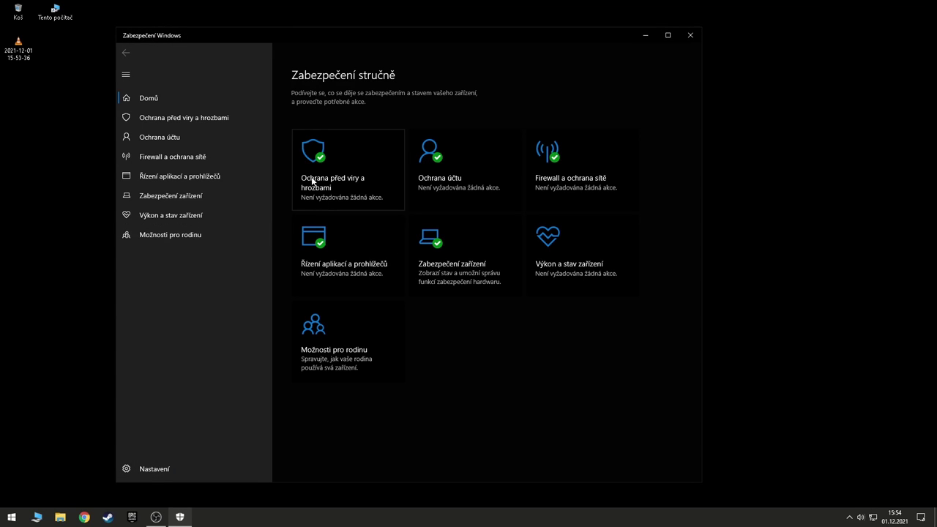
click(358, 159)
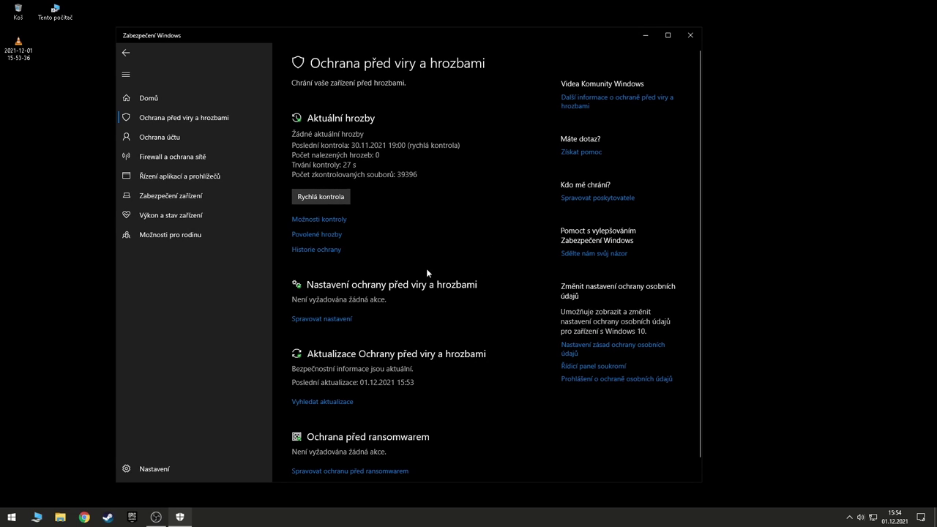
scroll(426, 273, down, 1)
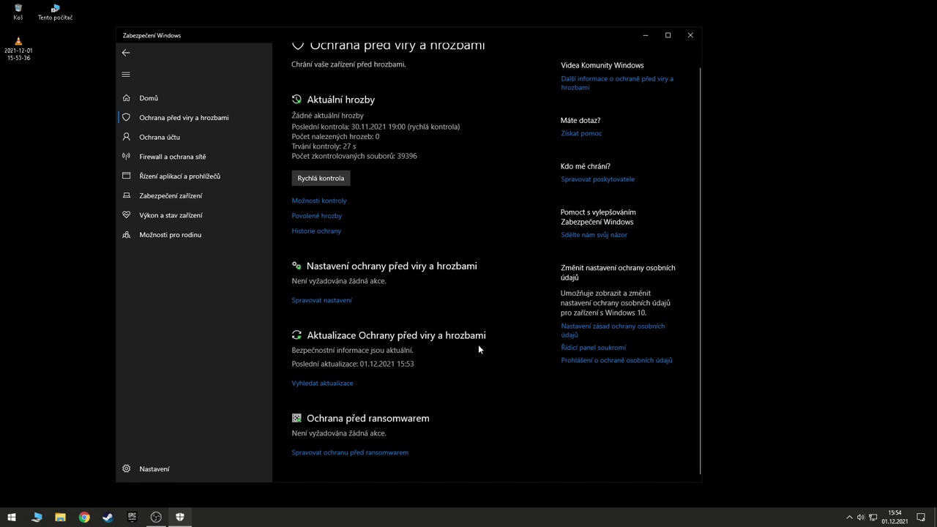
click(315, 202)
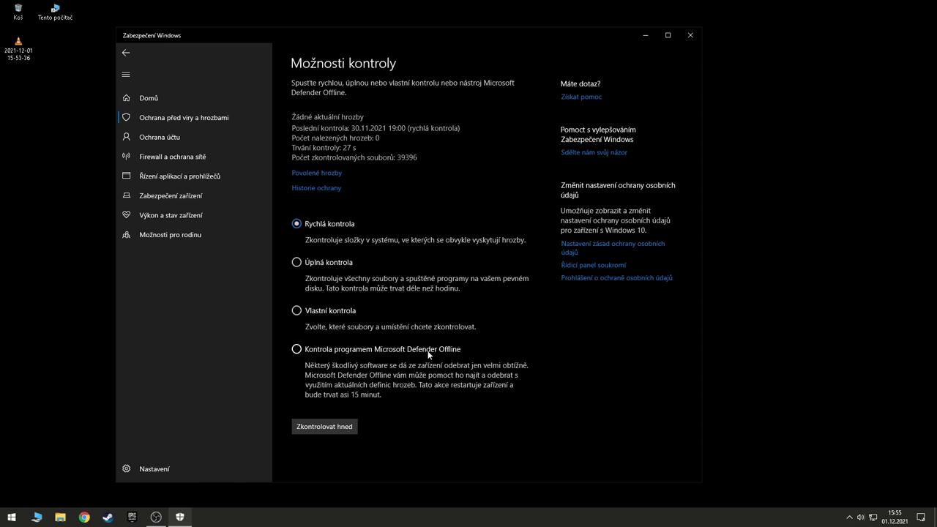
click(127, 53)
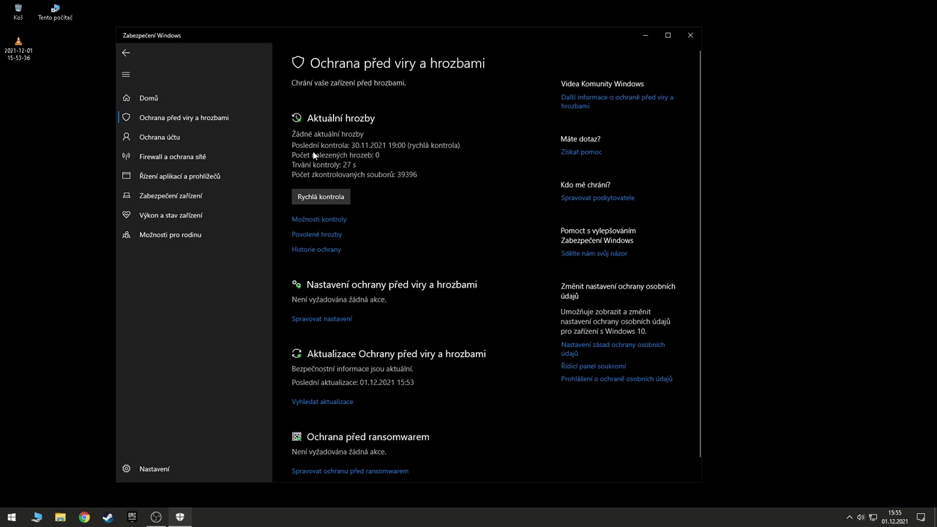
click(128, 53)
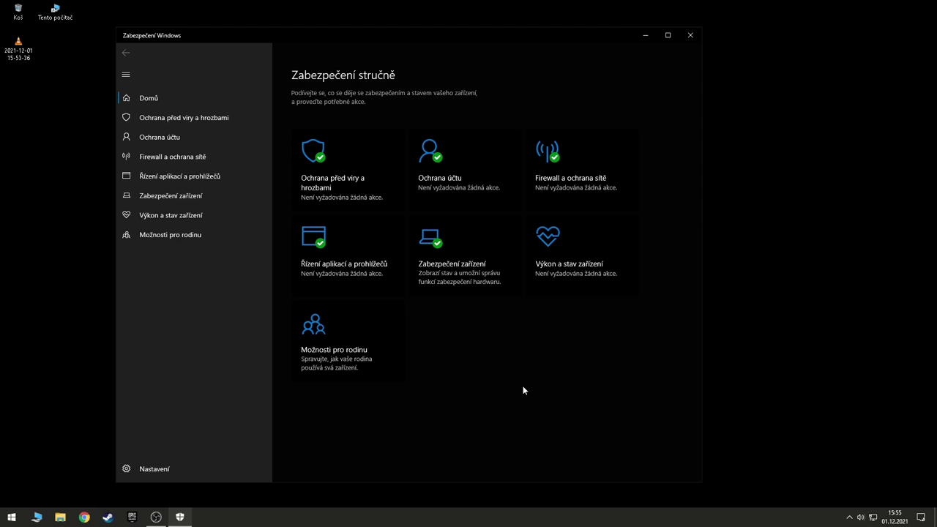
click(691, 36)
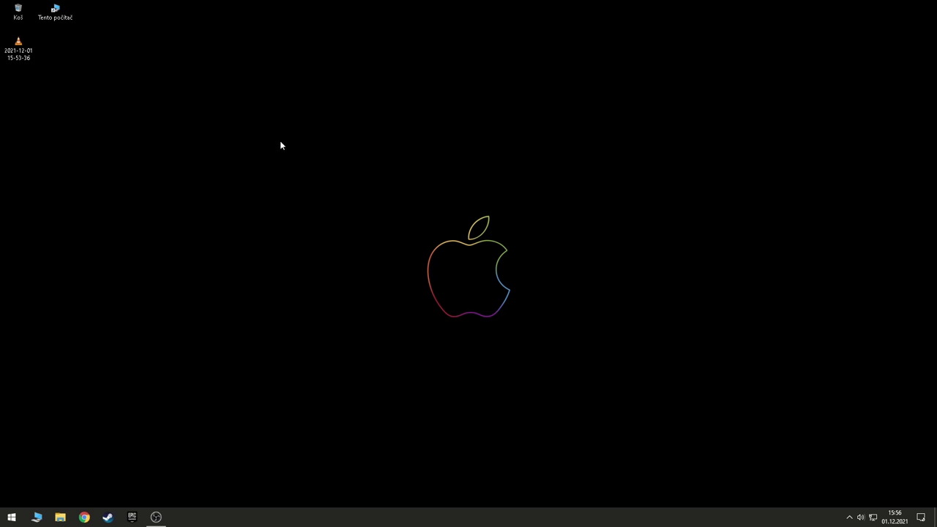
Open Task Manager and look through the running apps and background processes with their resource usage.
right_click(520, 517)
click(554, 475)
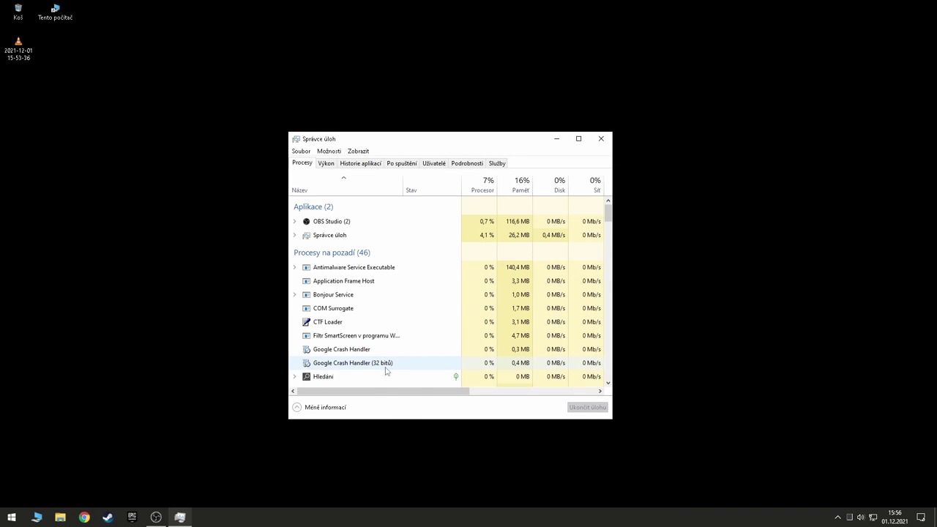
scroll(383, 360, down, 1)
scroll(539, 242, up, 1)
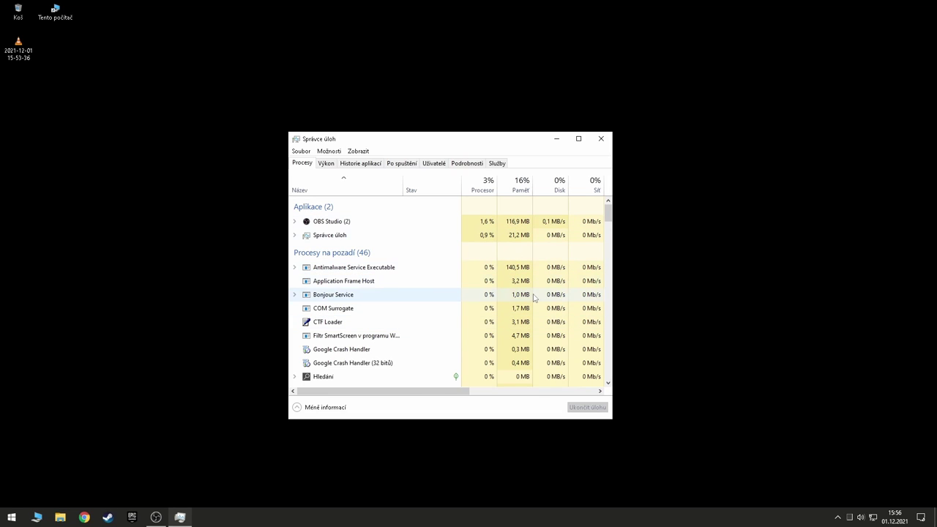
scroll(535, 302, down, 1)
scroll(535, 302, down, 1)
scroll(469, 308, up, 1)
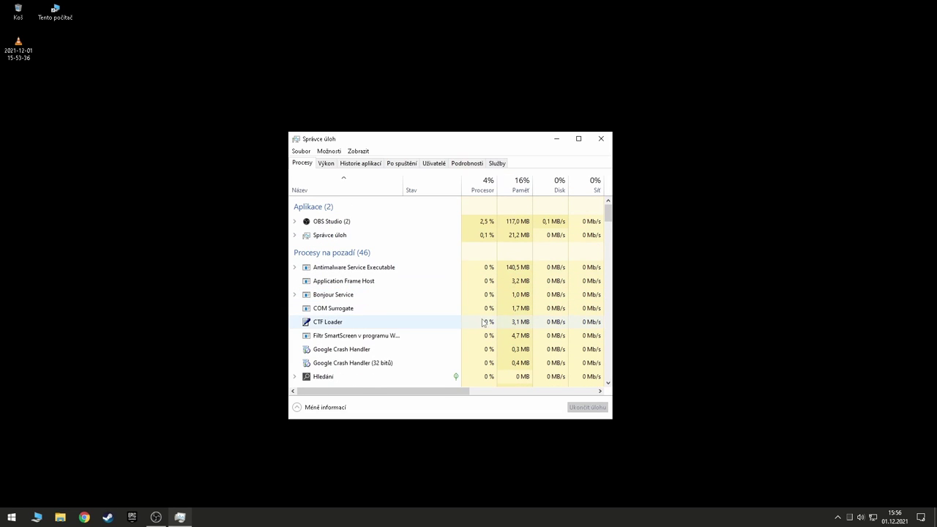
scroll(472, 314, down, 3)
scroll(472, 313, down, 3)
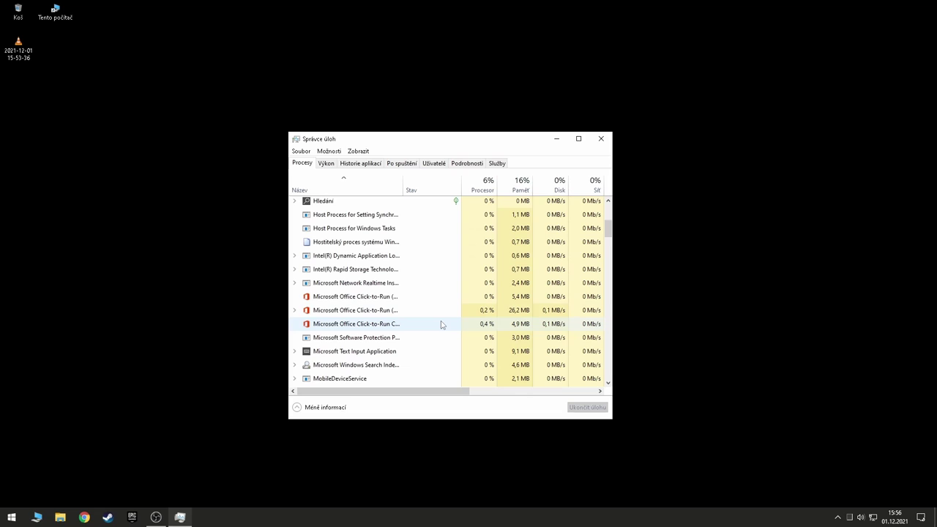
scroll(443, 324, down, 1)
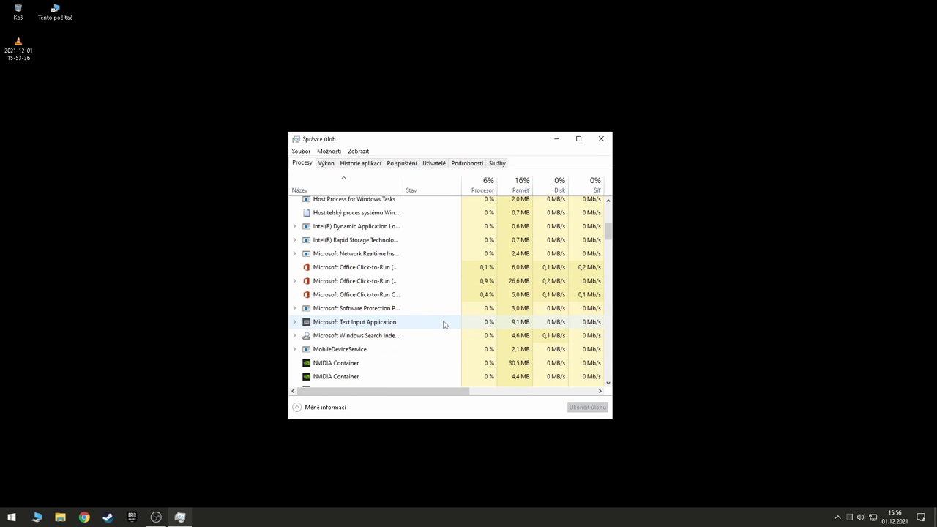
scroll(443, 325, down, 5)
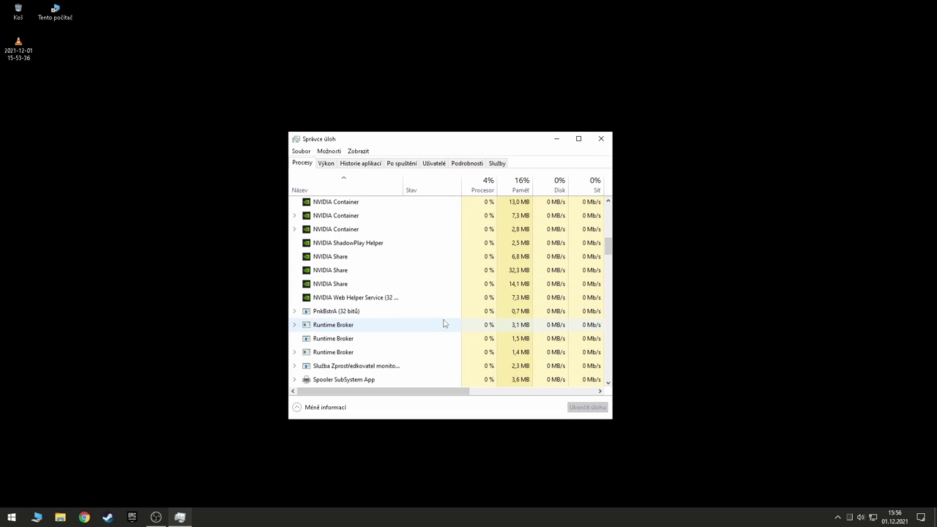
scroll(443, 325, down, 1)
scroll(444, 324, down, 1)
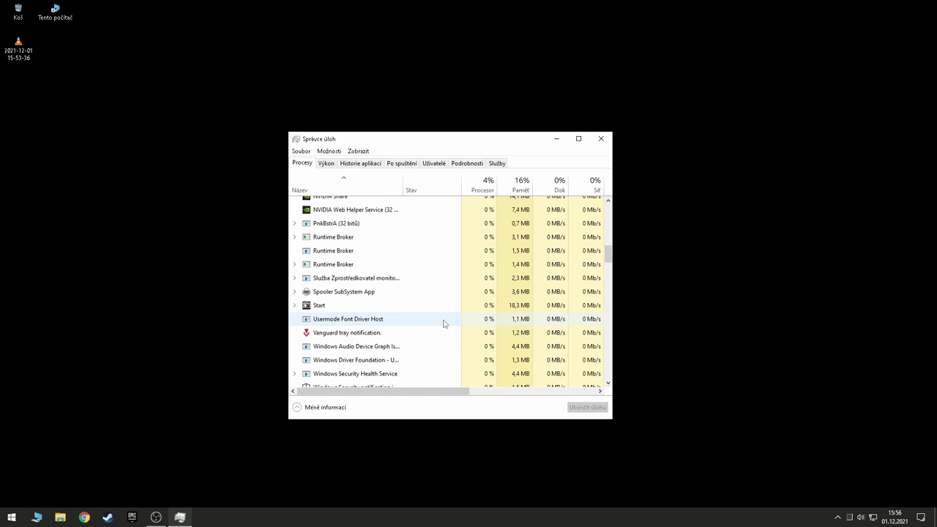
scroll(444, 323, down, 1)
scroll(443, 320, up, 3)
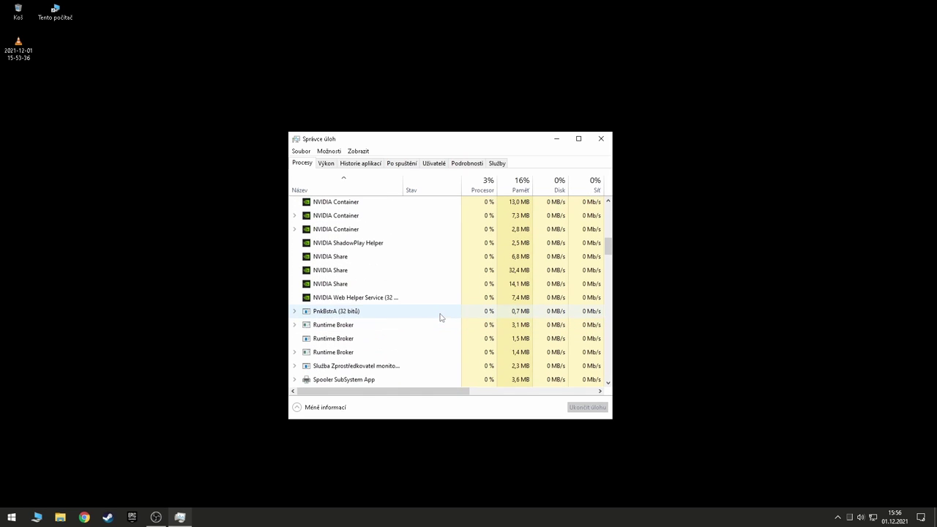
scroll(442, 320, up, 8)
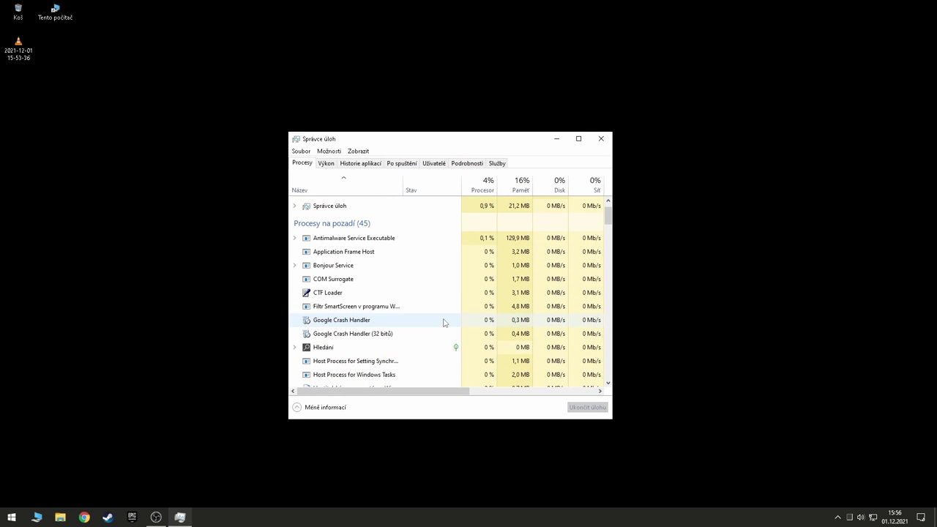
scroll(443, 322, up, 1)
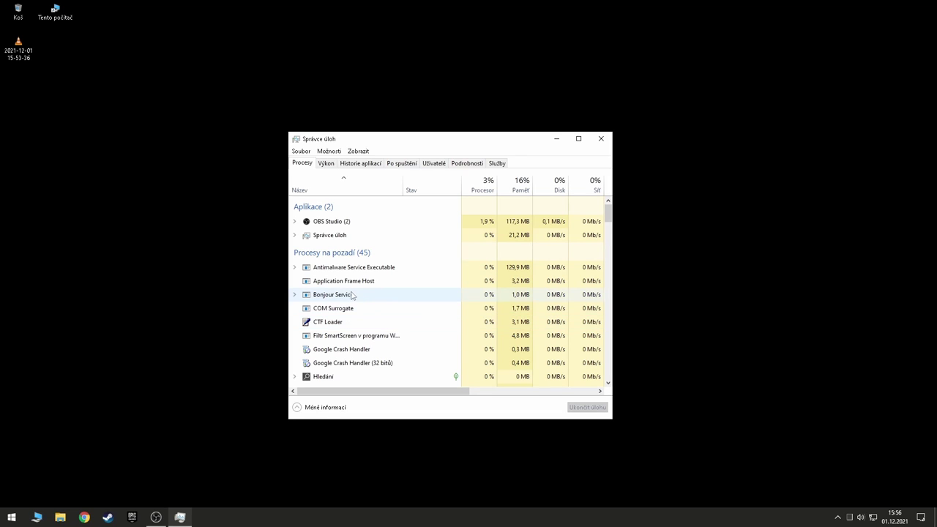
Check the actions available for the Bonjour Service process, review the startup programs, and close Task Manager.
right_click(352, 295)
key(Escape)
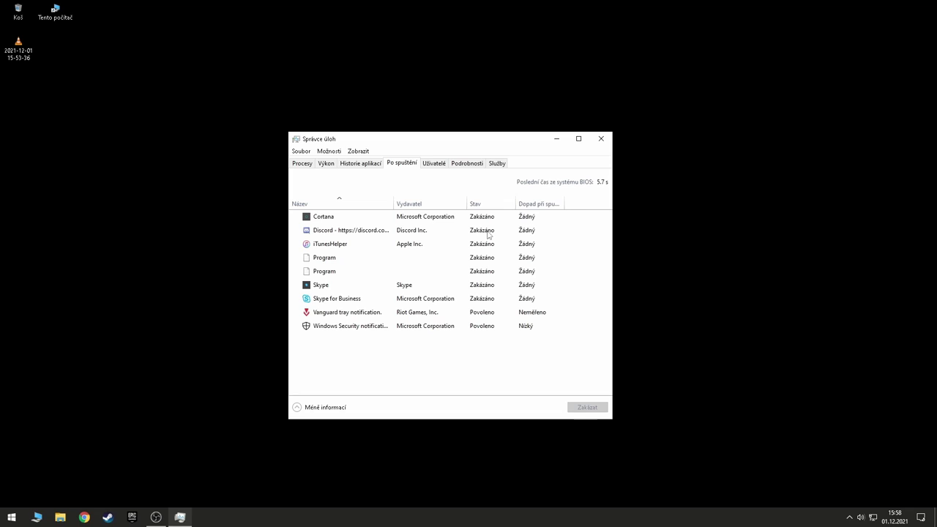
click(601, 138)
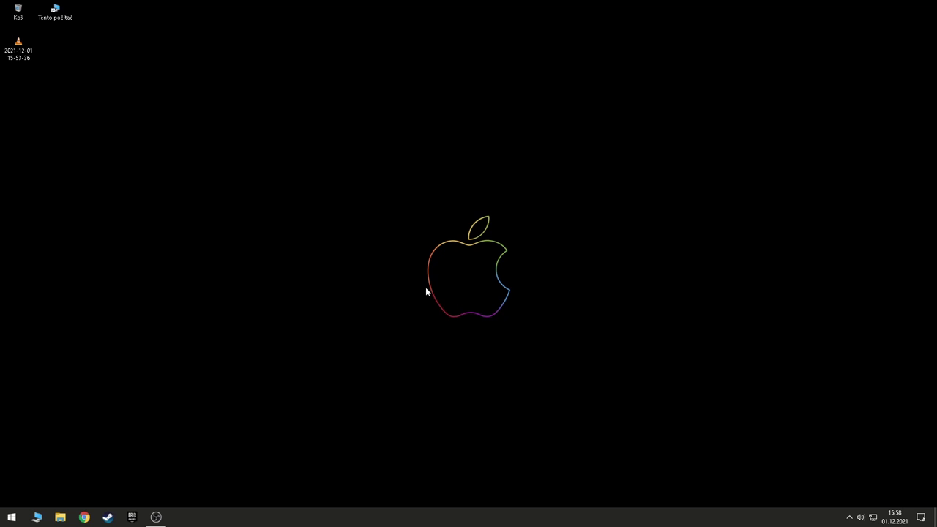
Open Disk Cleanup from the properties of drive C: and review the categories of files it can remove.
double_click(55, 11)
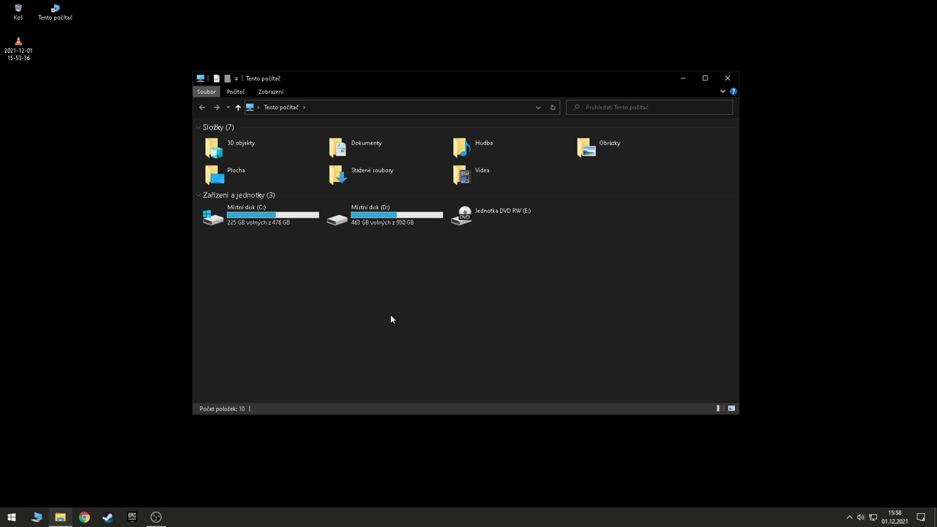
right_click(242, 213)
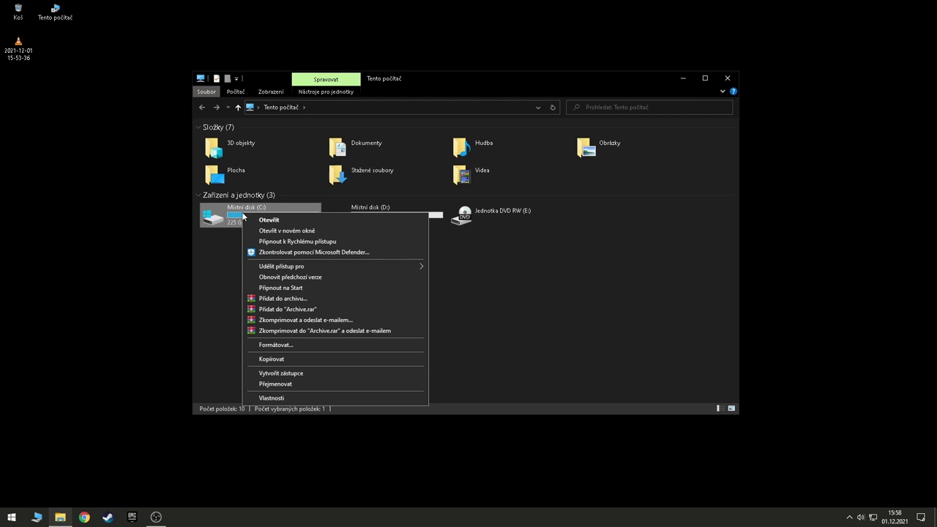
click(281, 397)
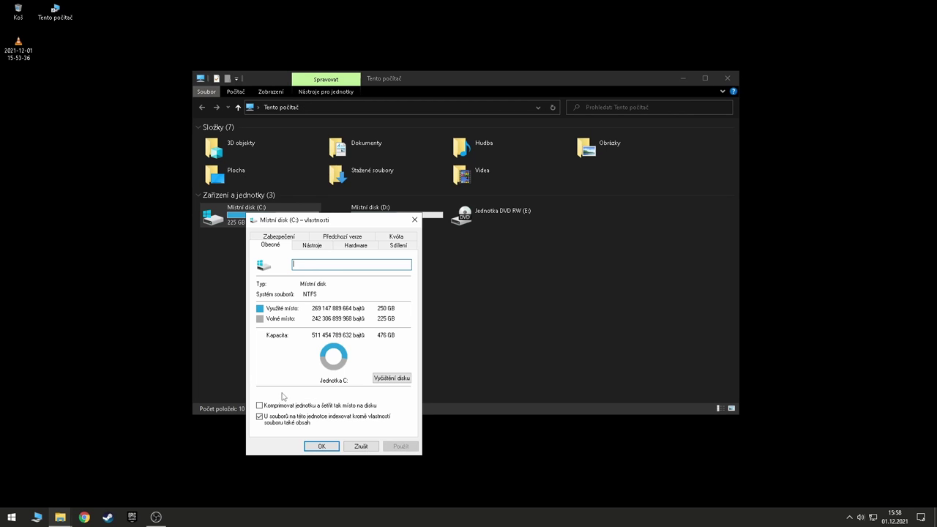
click(390, 378)
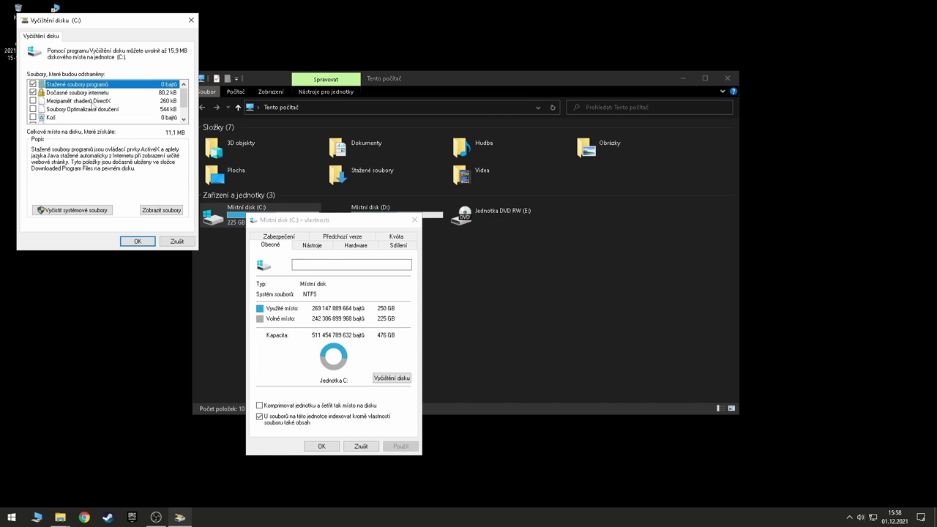
scroll(81, 101, down, 1)
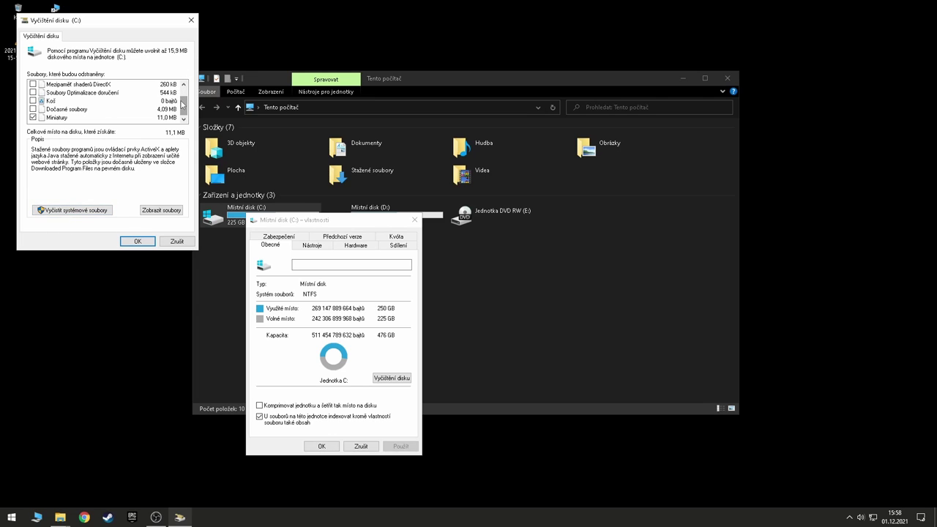
mouse_move(183, 111)
mouse_down()
mouse_move(183, 93)
mouse_move(183, 112)
mouse_up()
drag(147, 21, 373, 94)
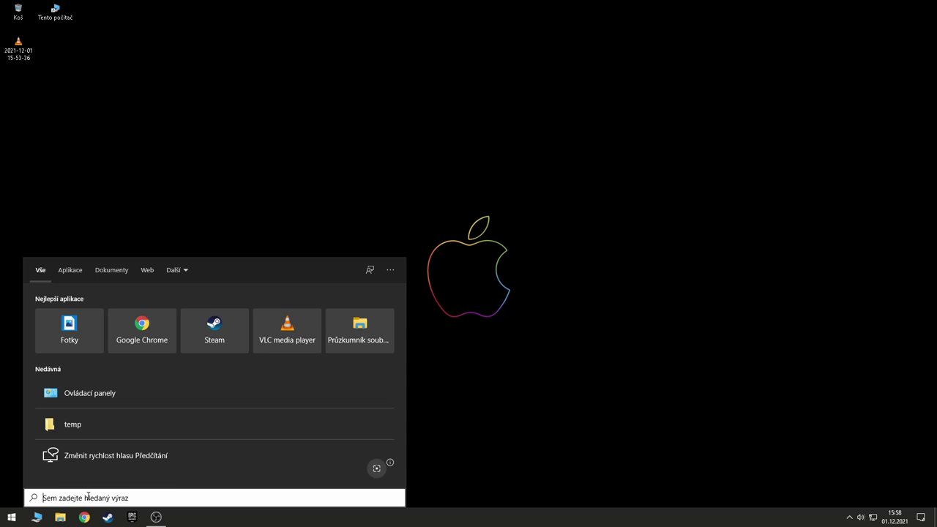
Open the %temp% folder through Windows search and look through its files to the end of the list.
text(%temp%)
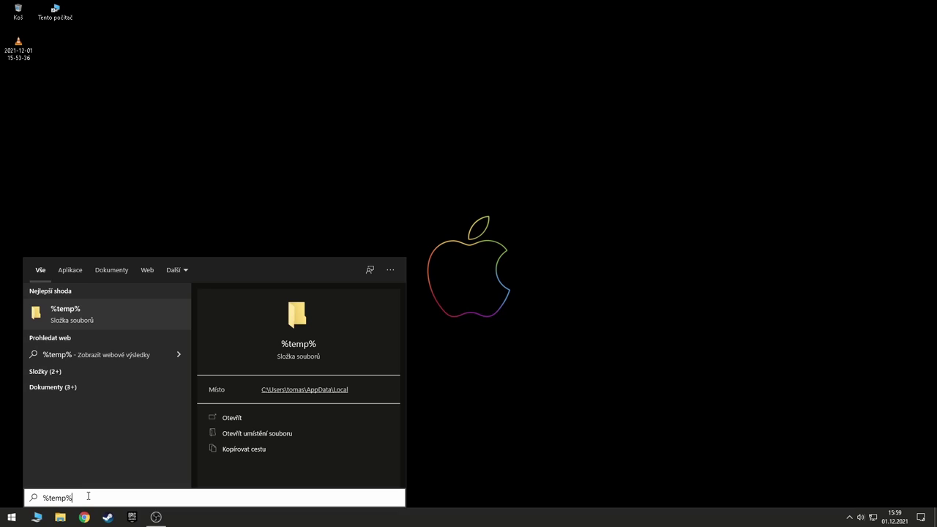
key(Return)
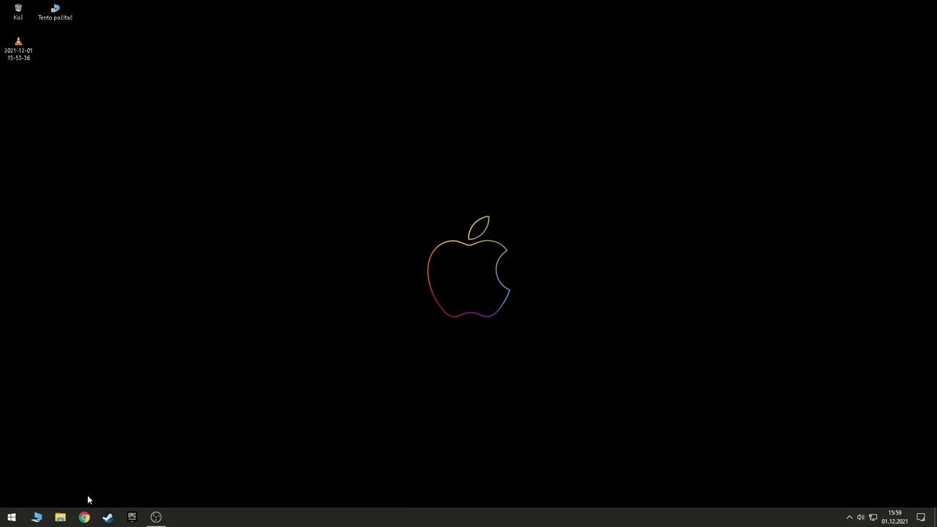
scroll(373, 301, down, 14)
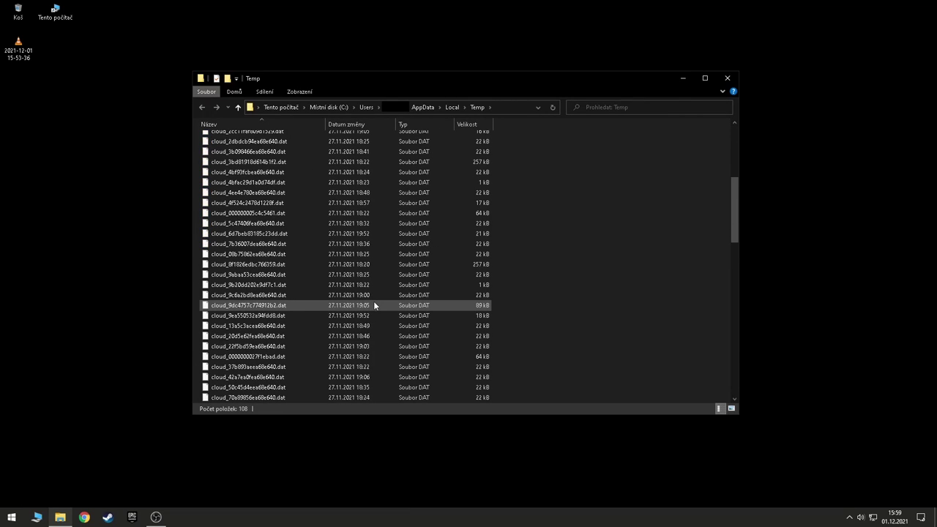
scroll(373, 304, down, 7)
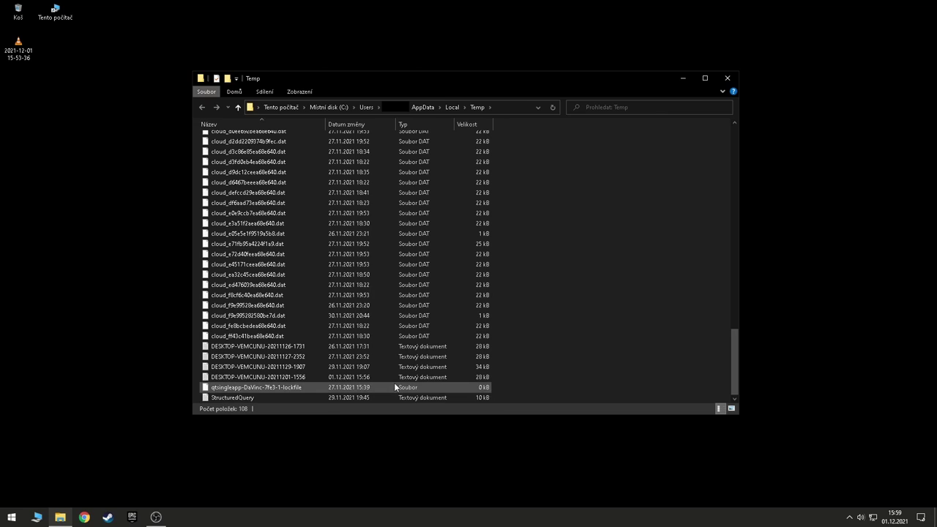
Delete all files and folders in the Temp folder, skipping every item that needs administrator permission, and close the folder.
drag(312, 316, 372, 330)
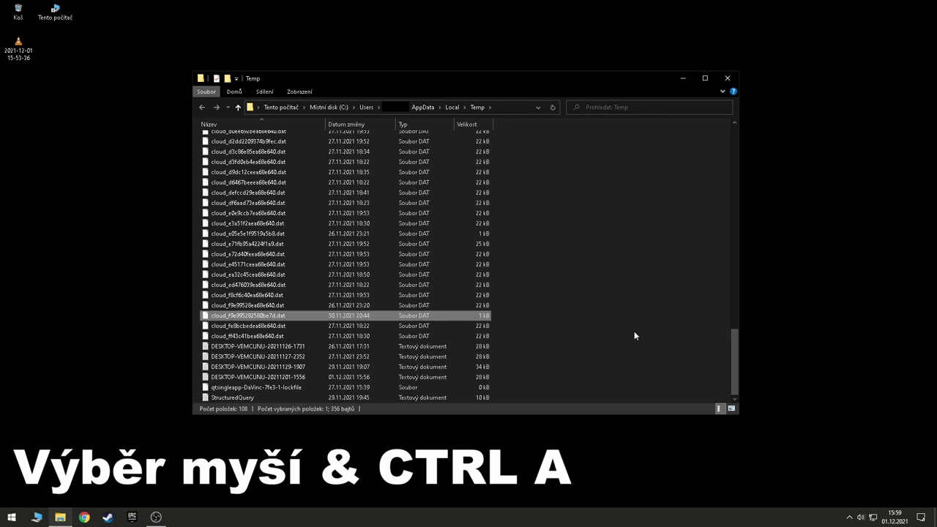
key(ctrl+a)
scroll(632, 315, up, 20)
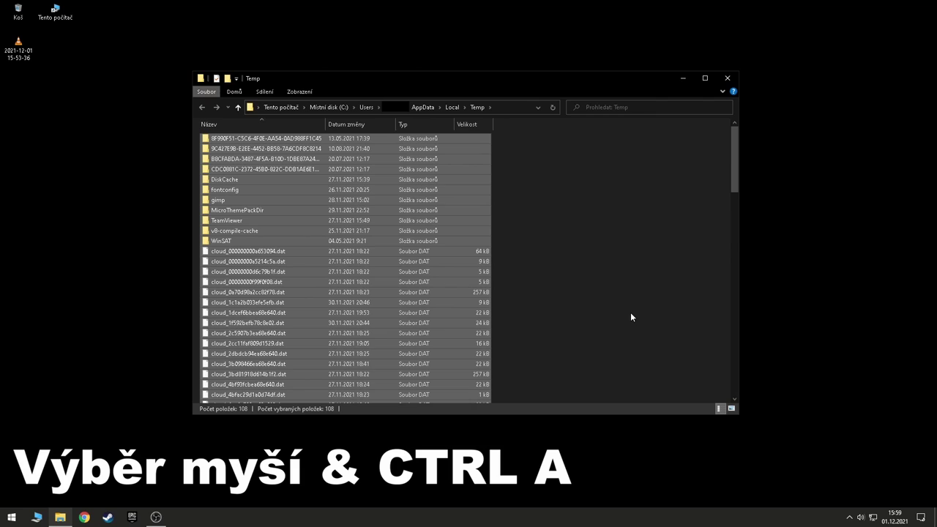
key(Delete)
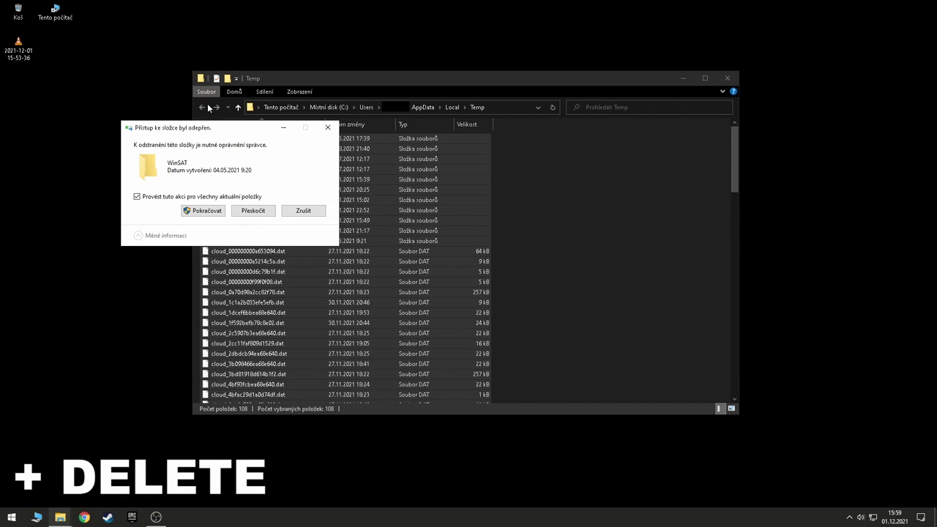
drag(208, 135, 451, 178)
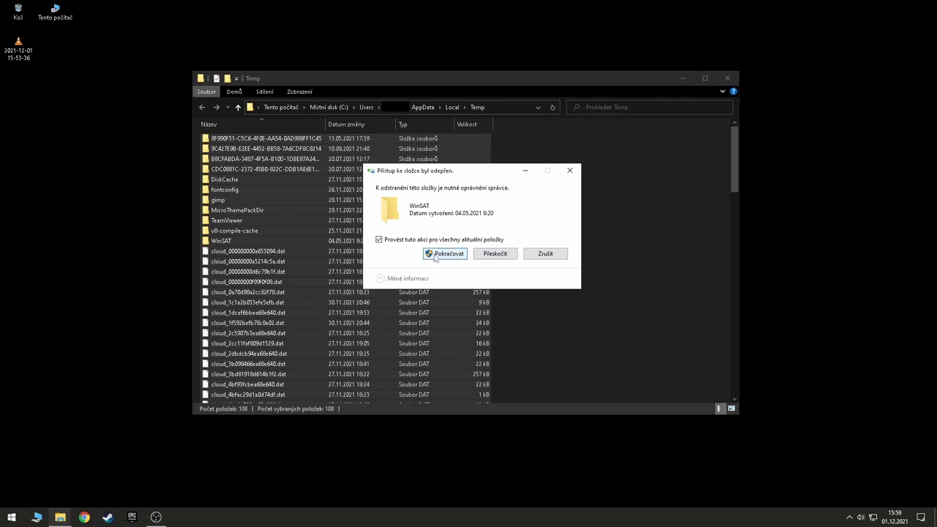
click(496, 254)
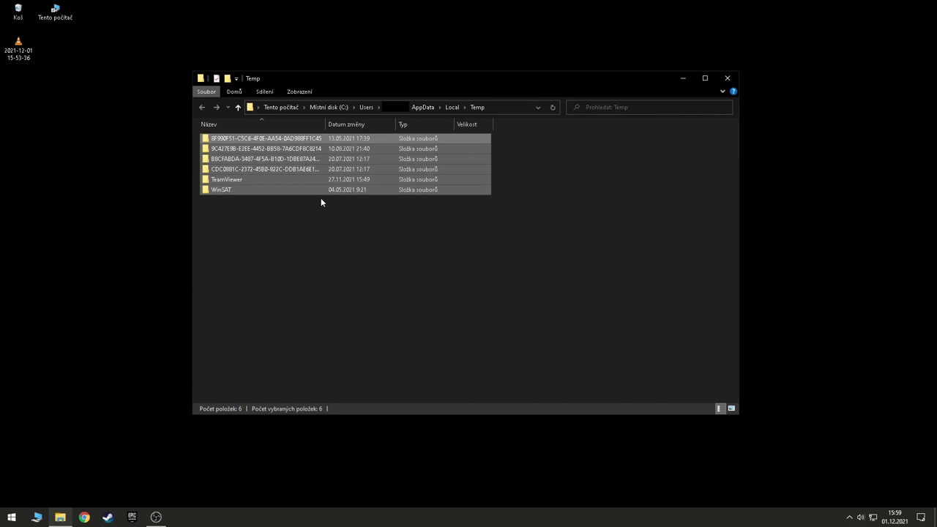
click(728, 83)
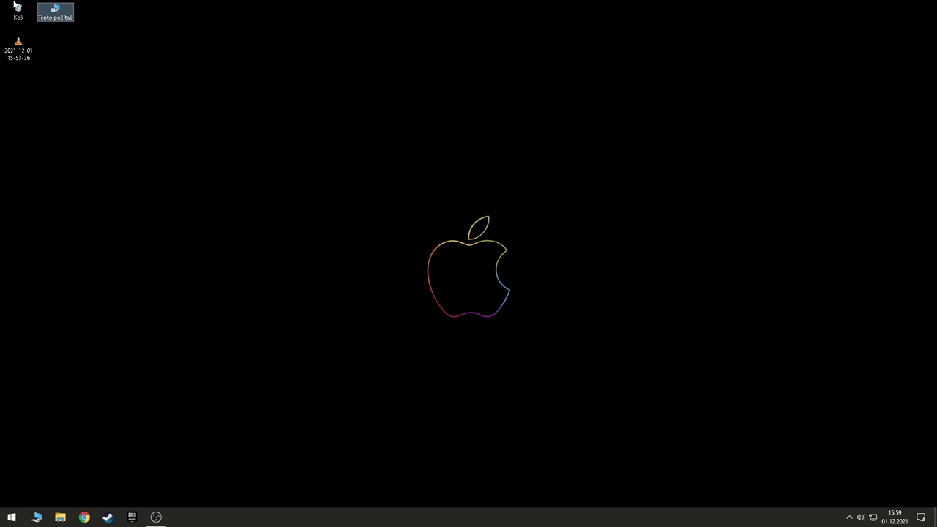
Empty the Recycle Bin permanently and refresh the desktop.
right_click(19, 10)
click(35, 26)
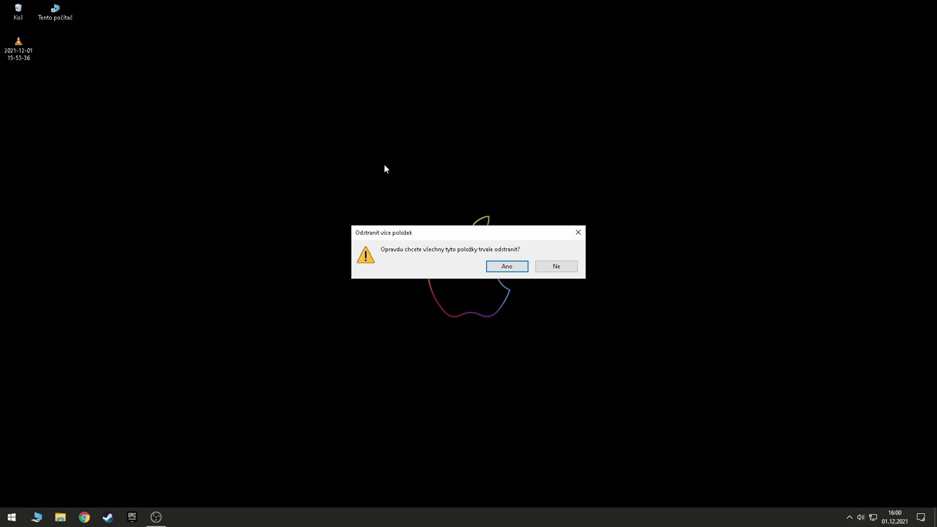
click(505, 267)
right_click(429, 264)
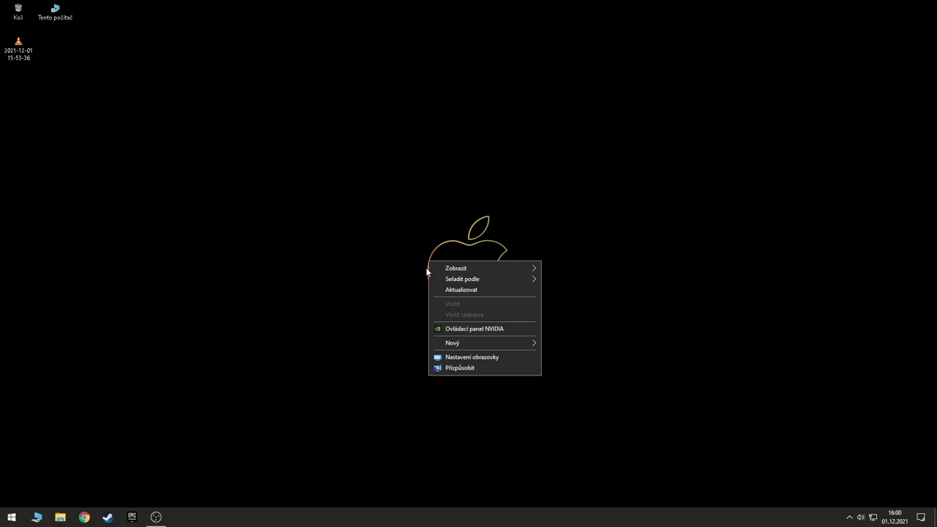
click(461, 291)
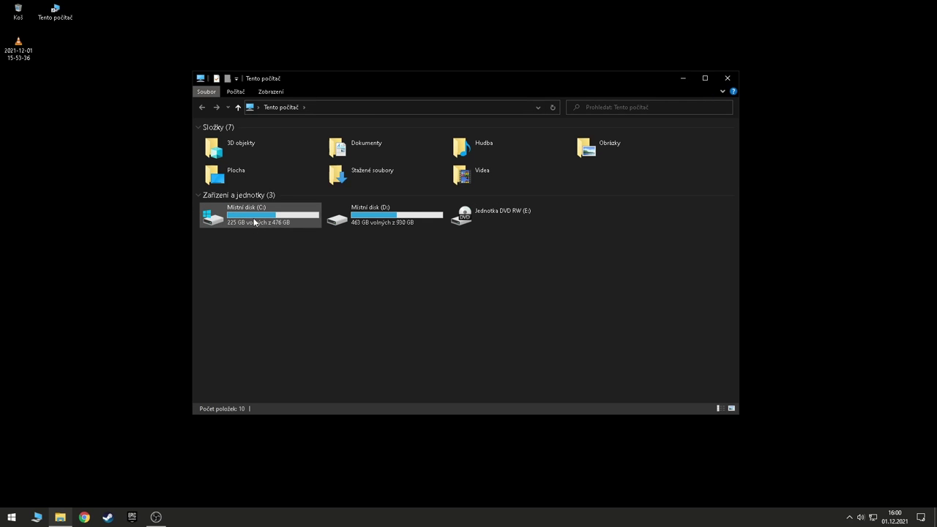
Check the free space on drive C: in Tento počítač and look over the installed apps in the Start menu.
mouse_move(281, 213)
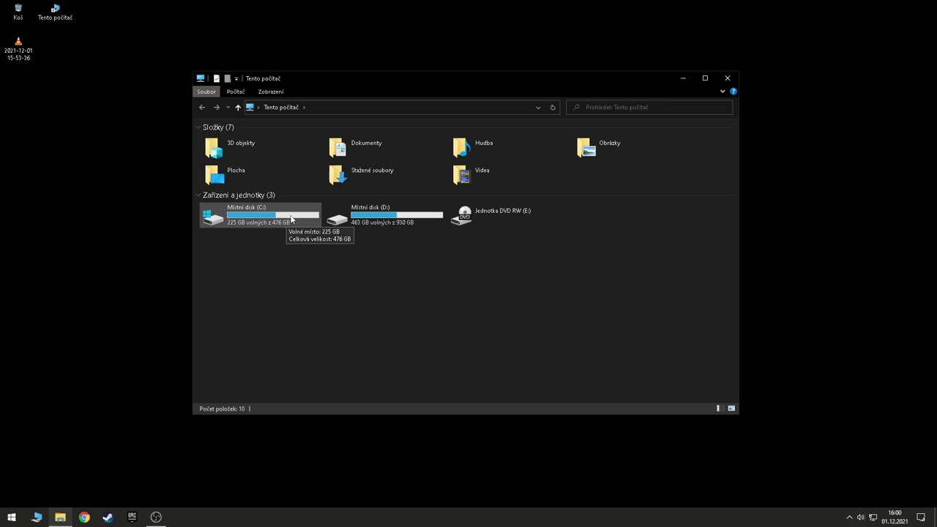
click(729, 79)
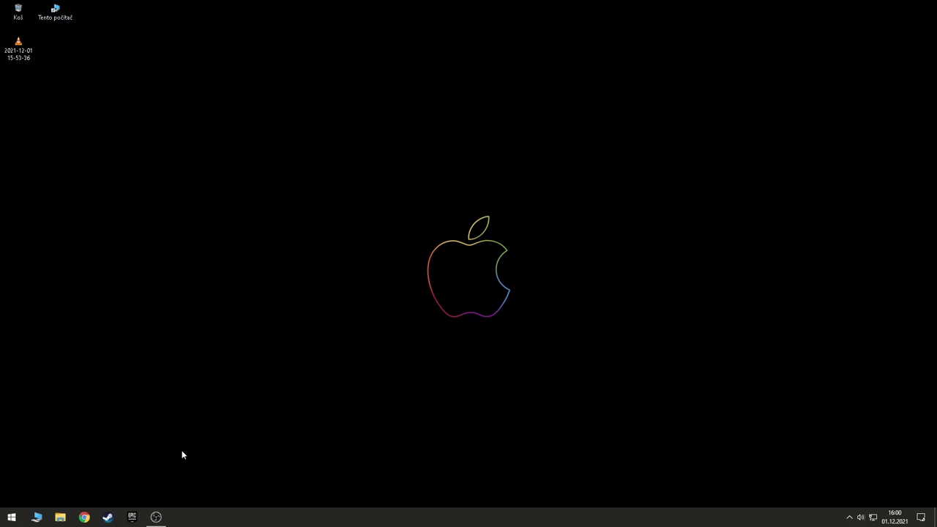
key(super)
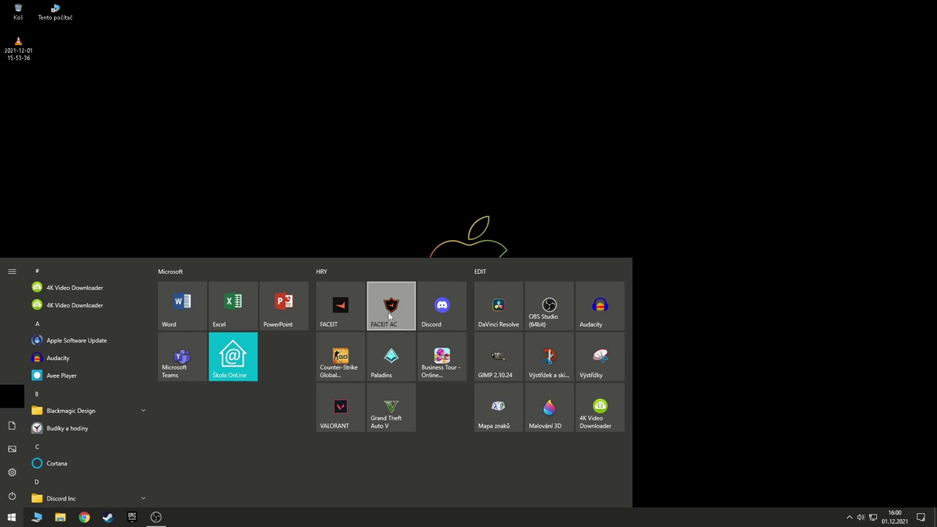
click(377, 217)
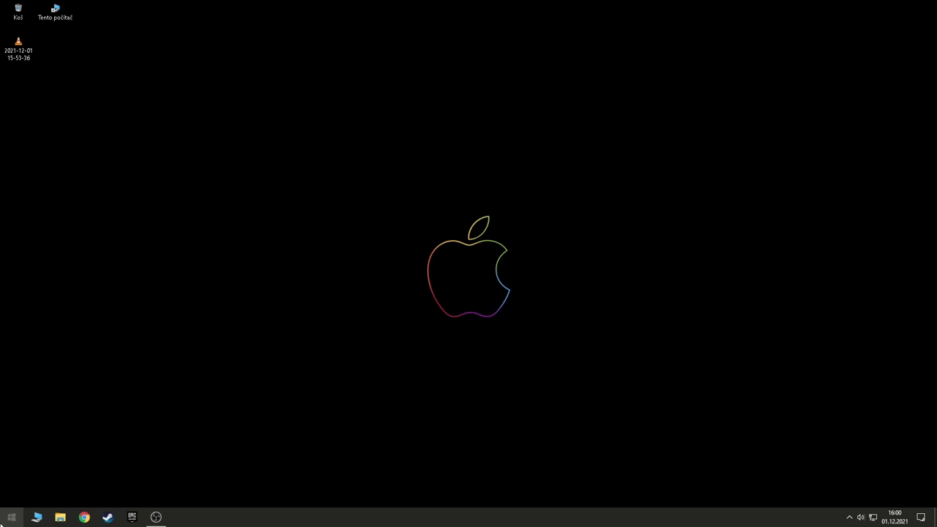
Search Windows Settings for "aplikace" and open the Aplikace na pozadí page.
click(11, 517)
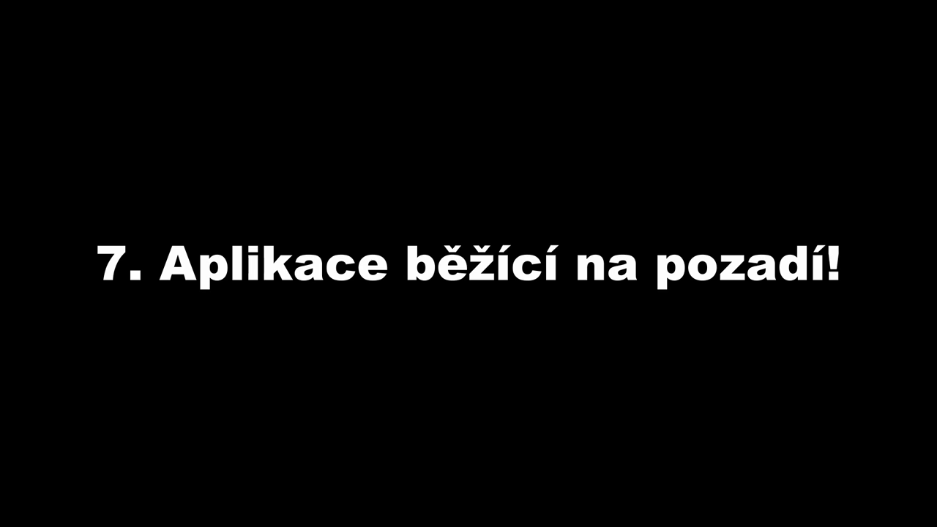
text(aplikace)
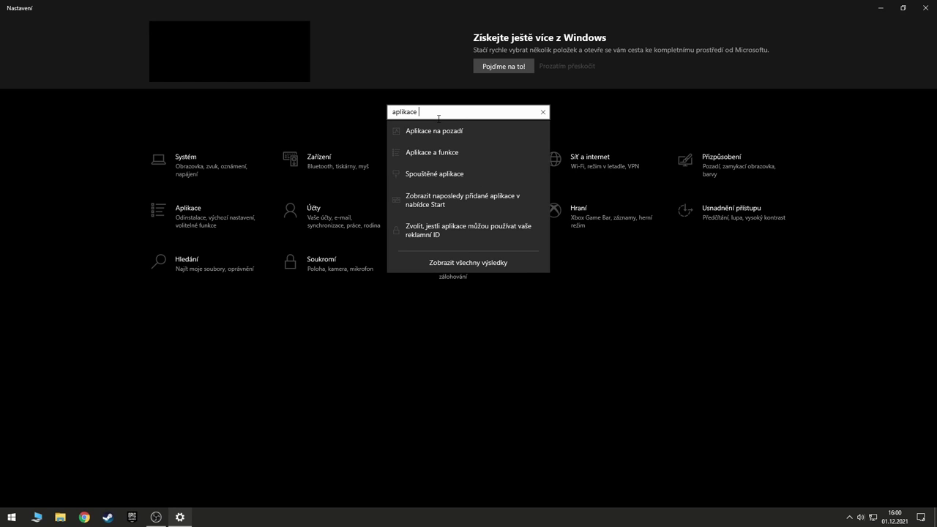
click(436, 135)
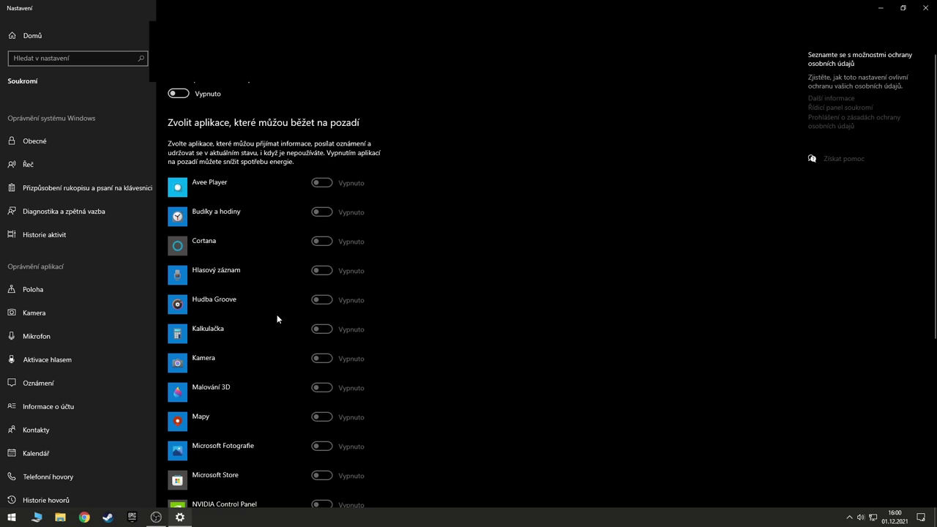
Review which apps are allowed to run in the background, through the whole list, and close Settings.
scroll(389, 337, down, 5)
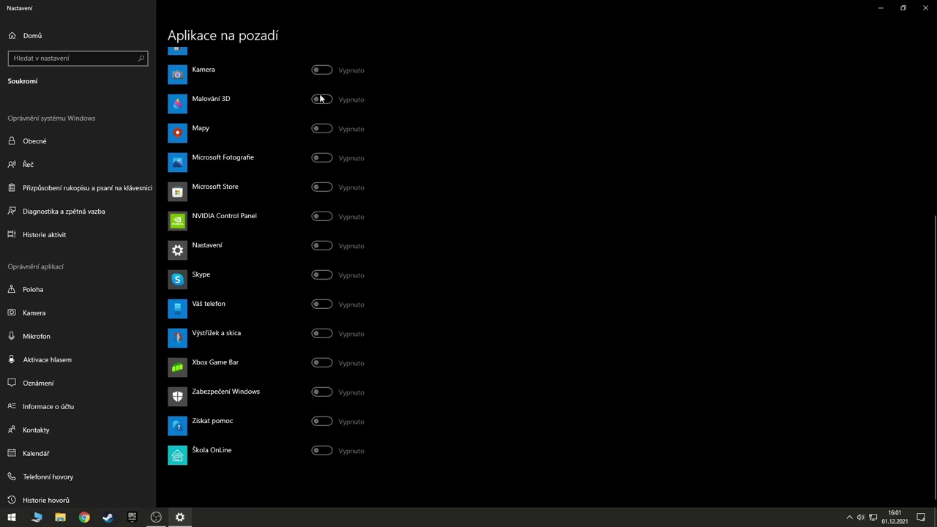
scroll(358, 227, up, 5)
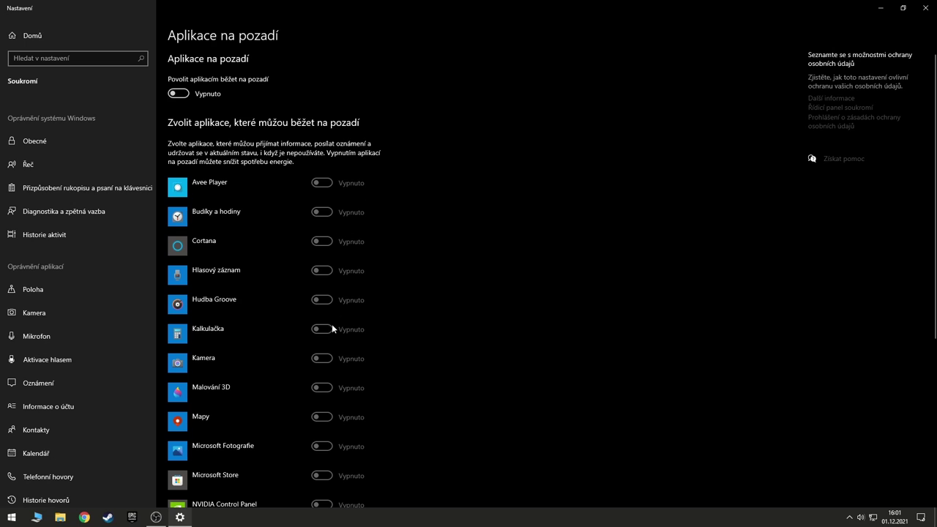
scroll(334, 366, down, 3)
scroll(337, 423, up, 3)
scroll(498, 308, down, 3)
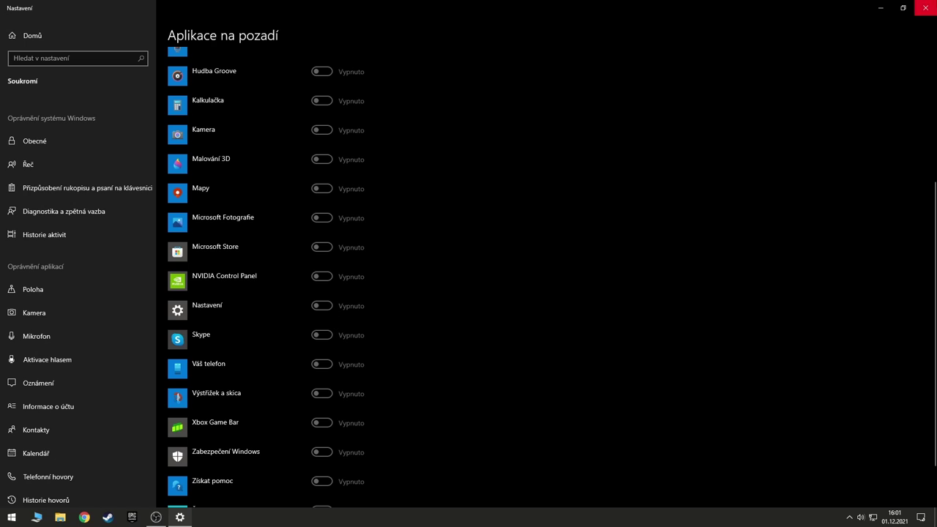
click(925, 8)
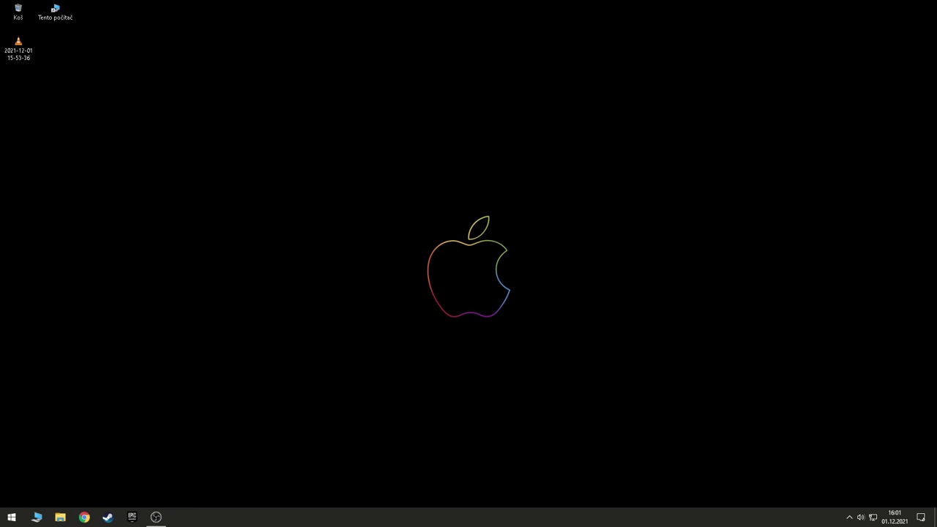